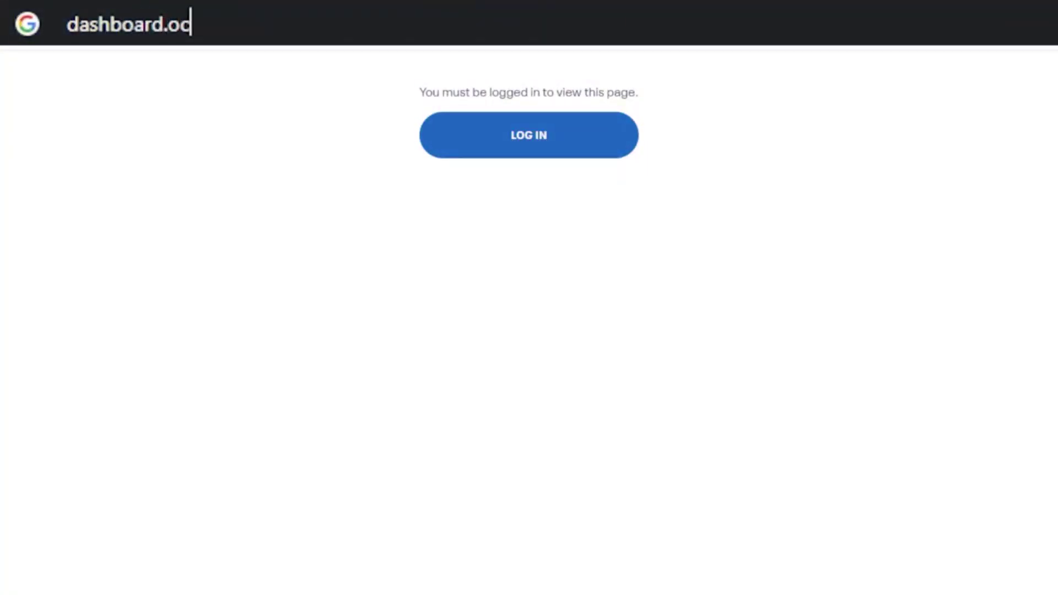
Load dashboard.oculus.com, sign in, and enter SideQuestForever as the new organization name
type("m")
key("Return")
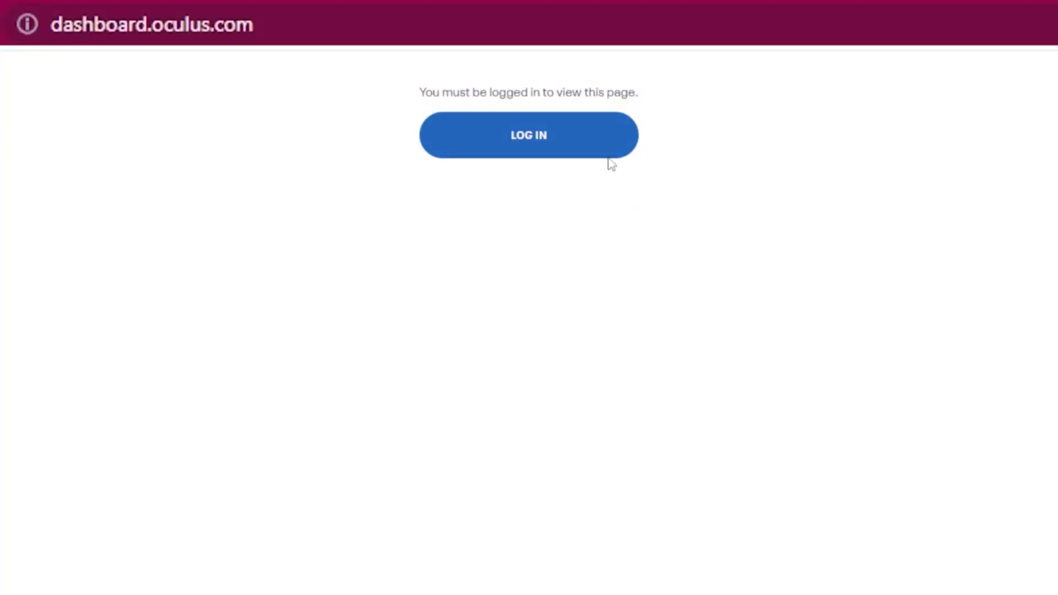
left_click(564, 140)
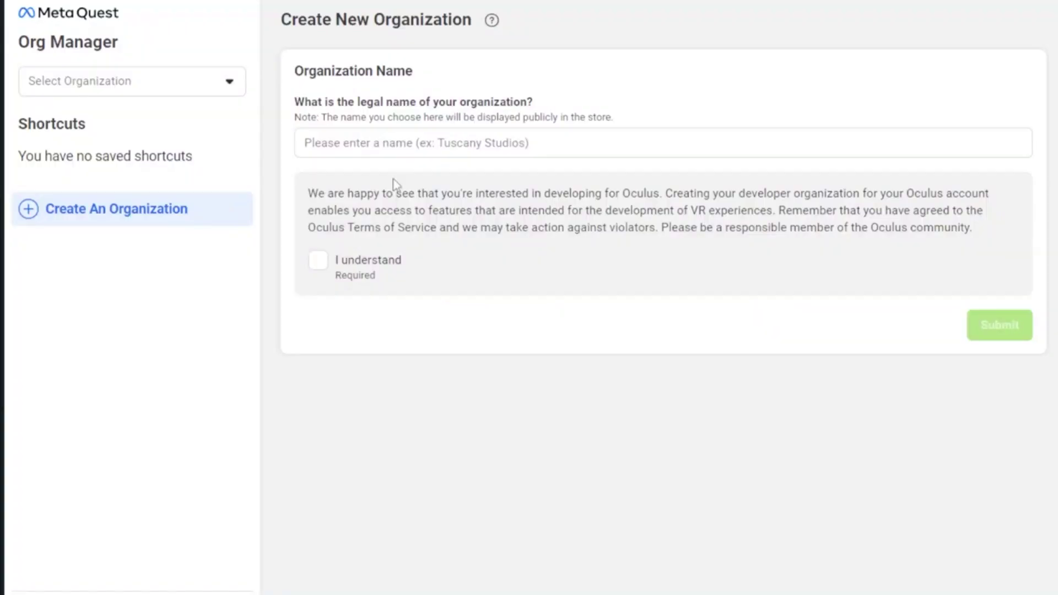
left_click(395, 141)
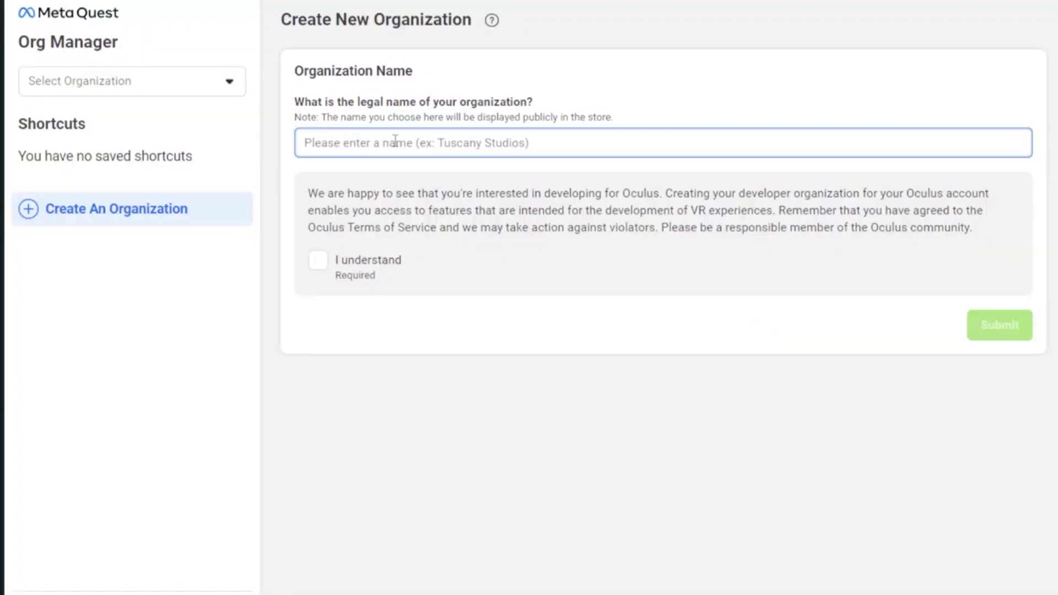
type("SideQuestForeve")
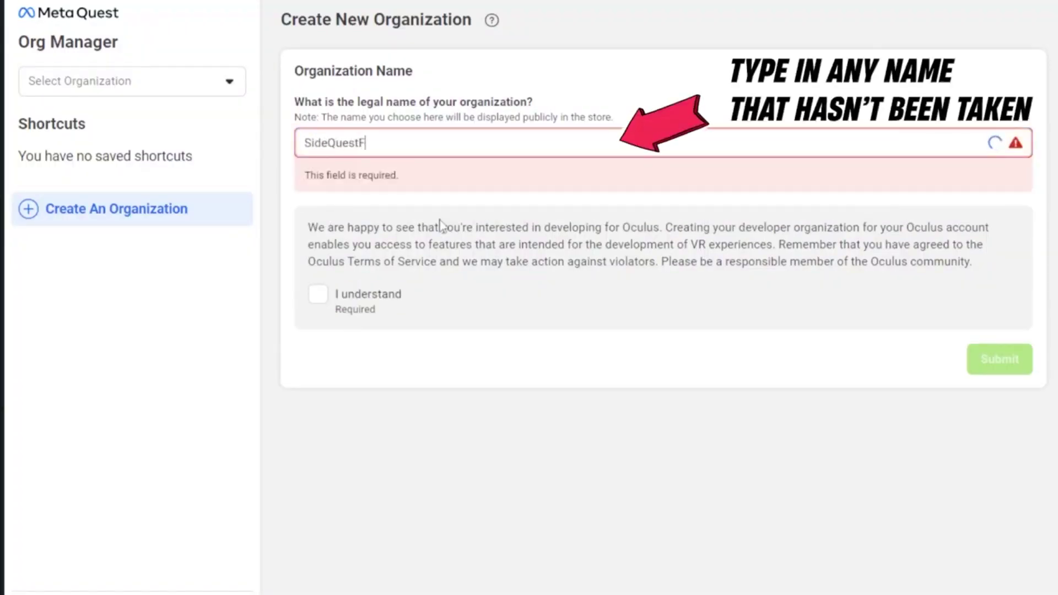
type("r")
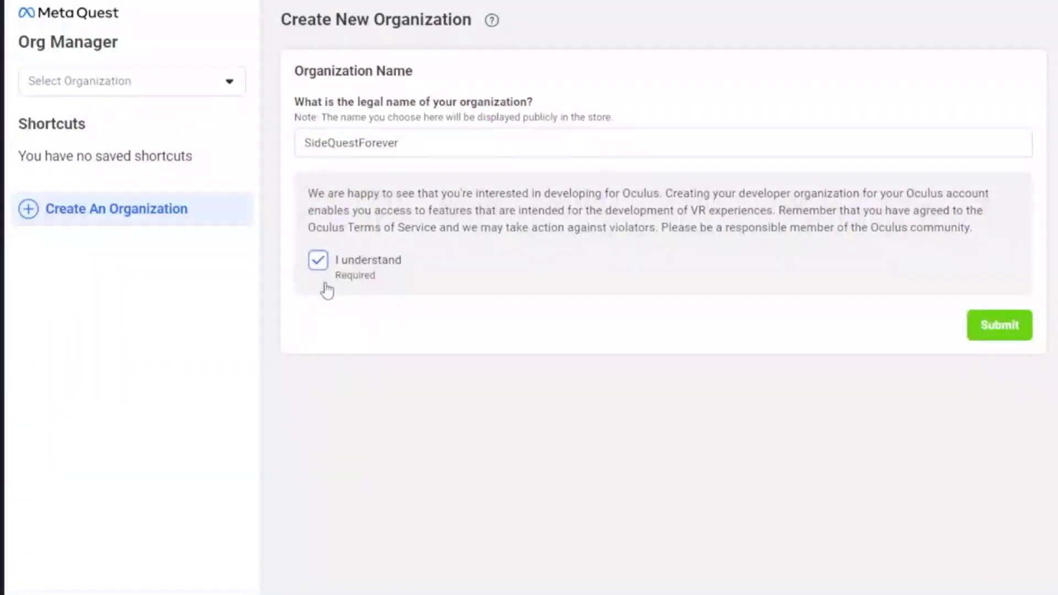
Submit the SideQuestForever organization, scrolling through and agreeing to the developer NDA
left_click(998, 329)
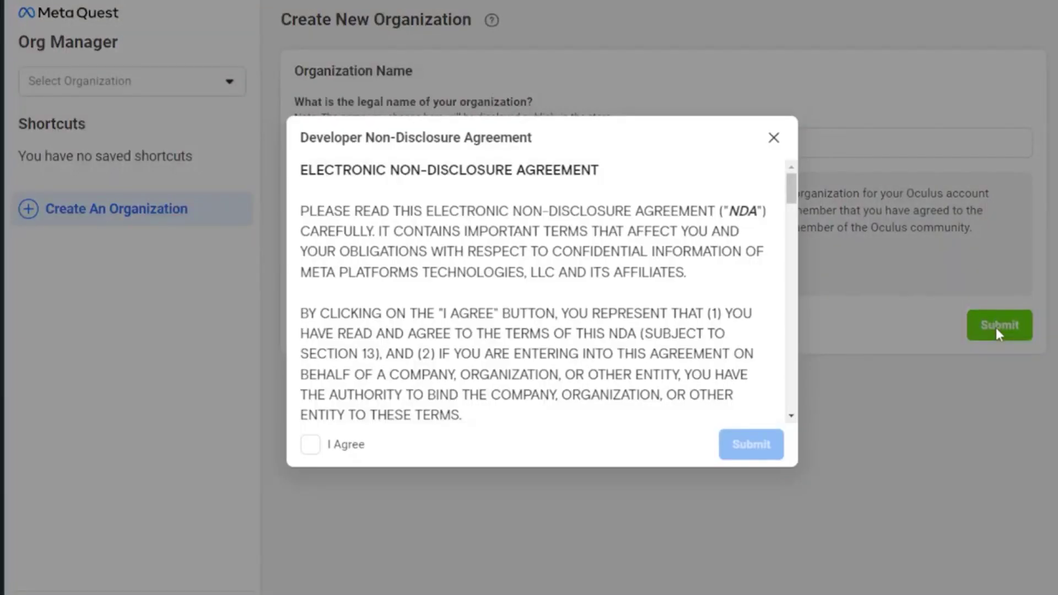
left_click_drag(791, 182, 793, 404)
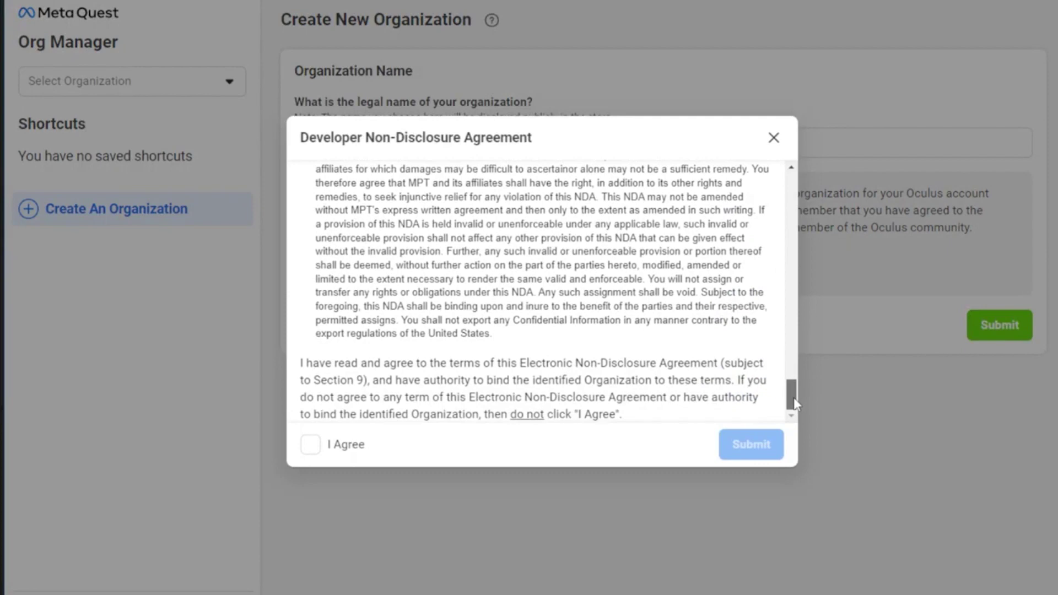
left_click(311, 445)
left_click(751, 445)
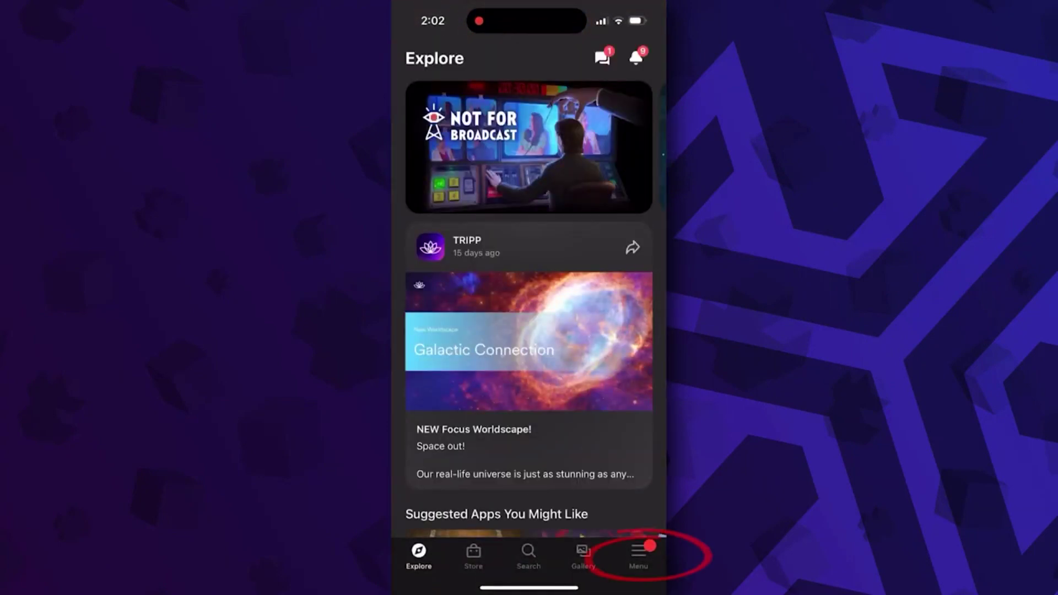
Go to Menu > Devices > Meta Quest 2 > Headset Settings > Developer Mode in the app
left_click(638, 554)
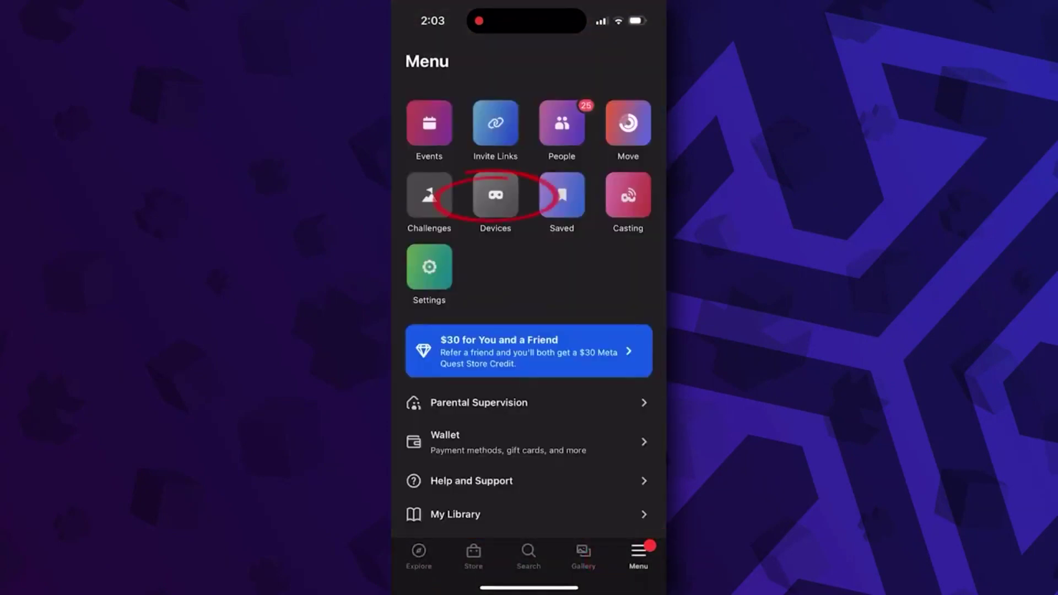
left_click(495, 195)
left_click(487, 489)
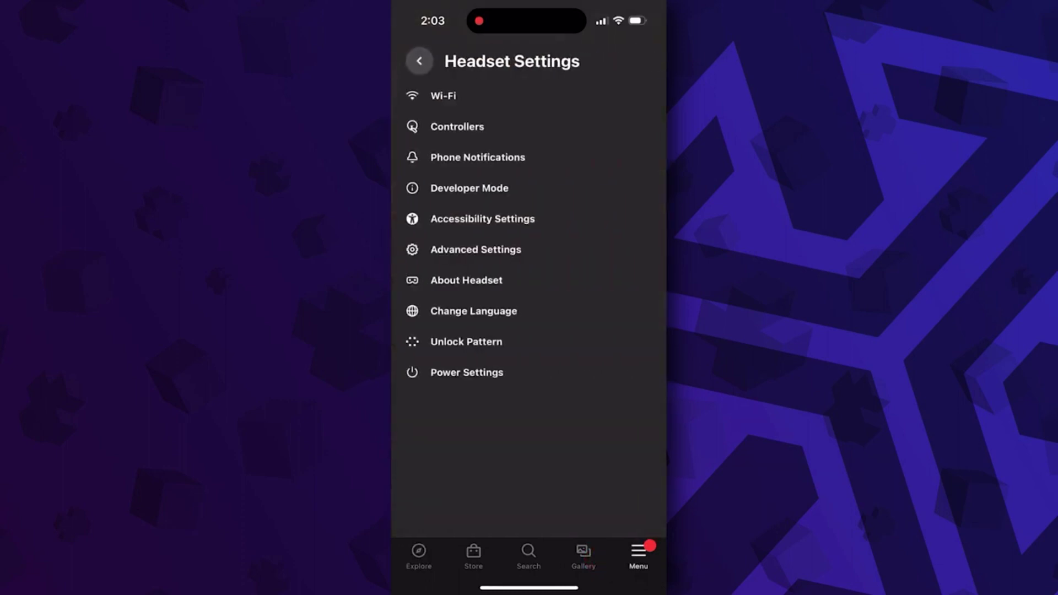
left_click(469, 187)
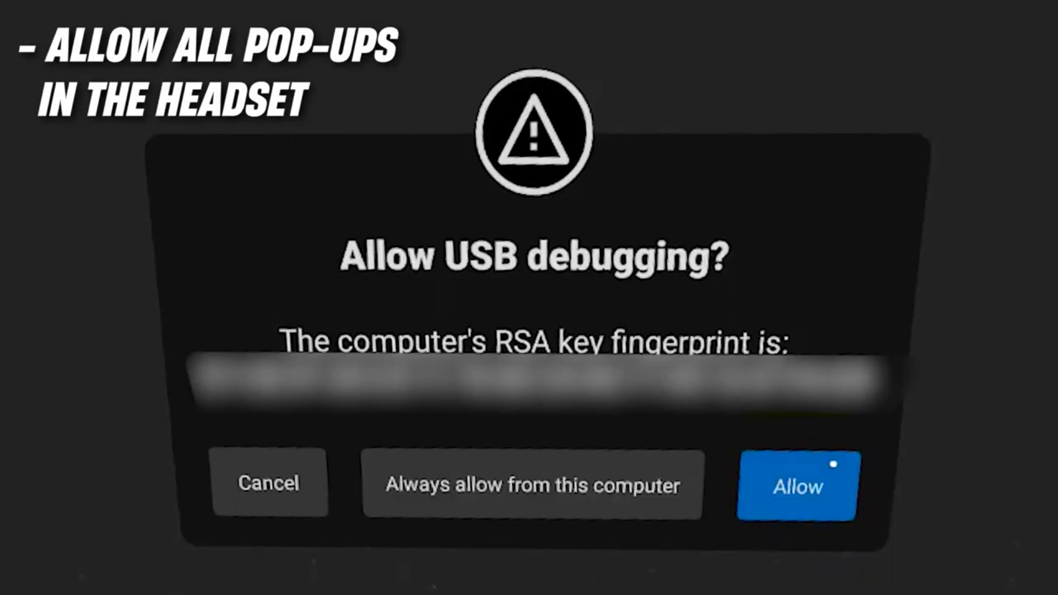
Allow USB debugging from this computer on the headset's prompt
left_click(833, 463)
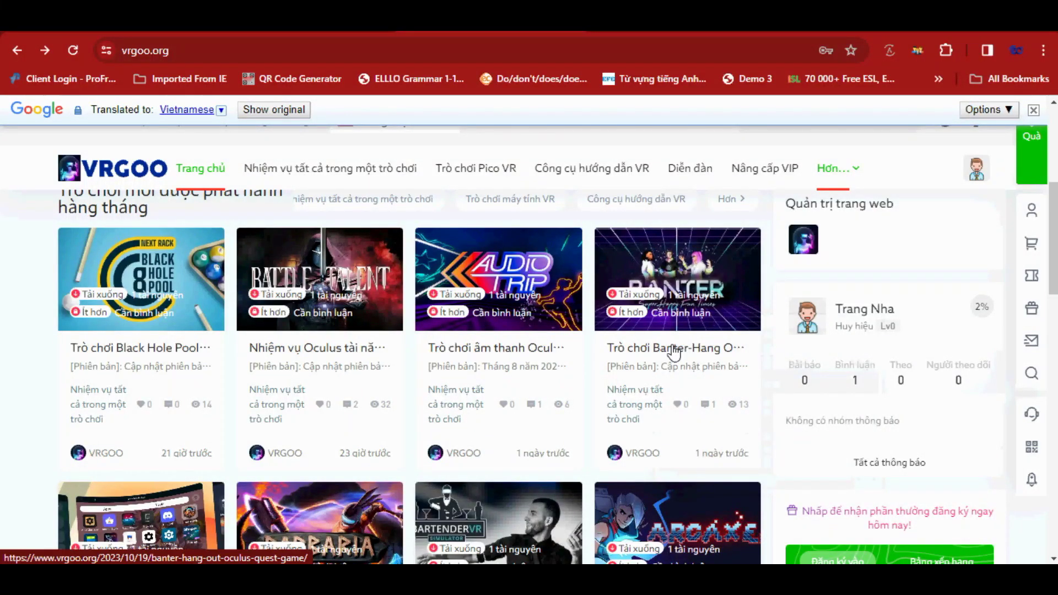
Open the Banter-Hang Out Oculus Quest article page and look over its contents
left_click(676, 353)
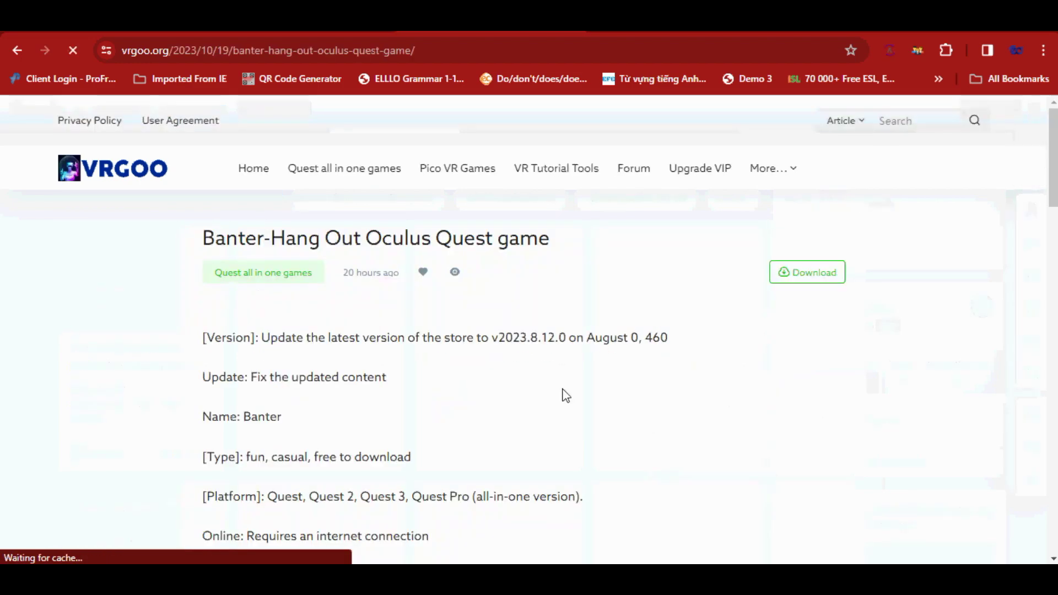
scroll(387, 406, "down", 10)
scroll(394, 397, "down", 15)
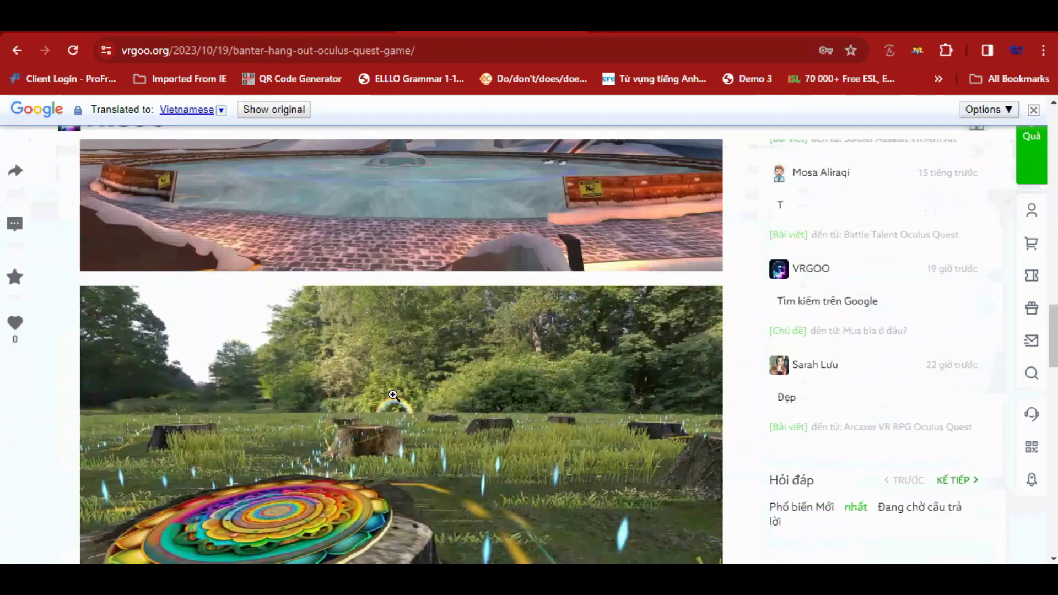
scroll(396, 391, "up", 10)
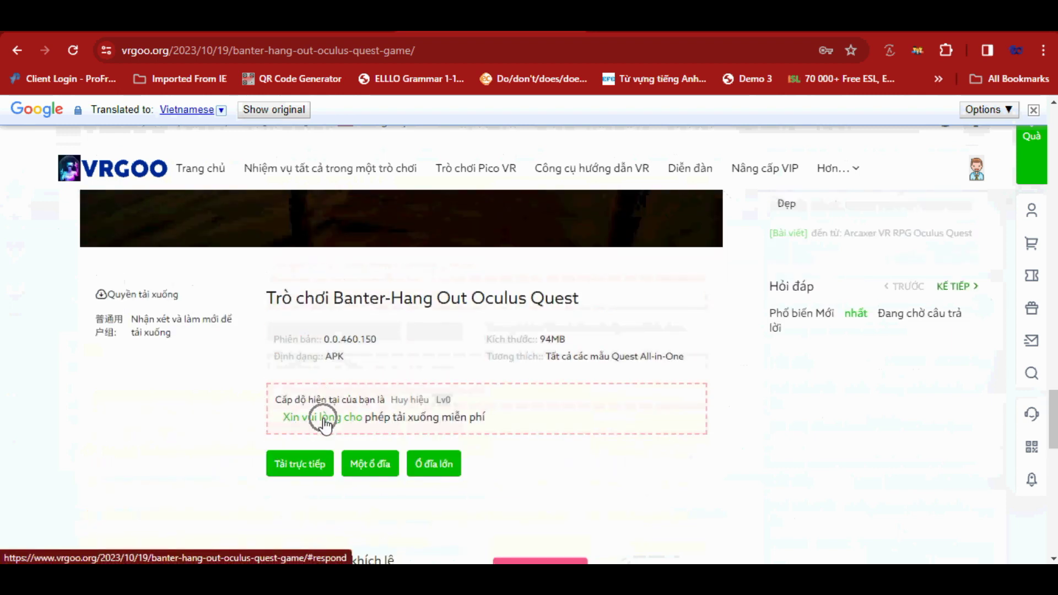
Post a 'great share' comment to unlock the downloads, then return to the download section
left_click(325, 419)
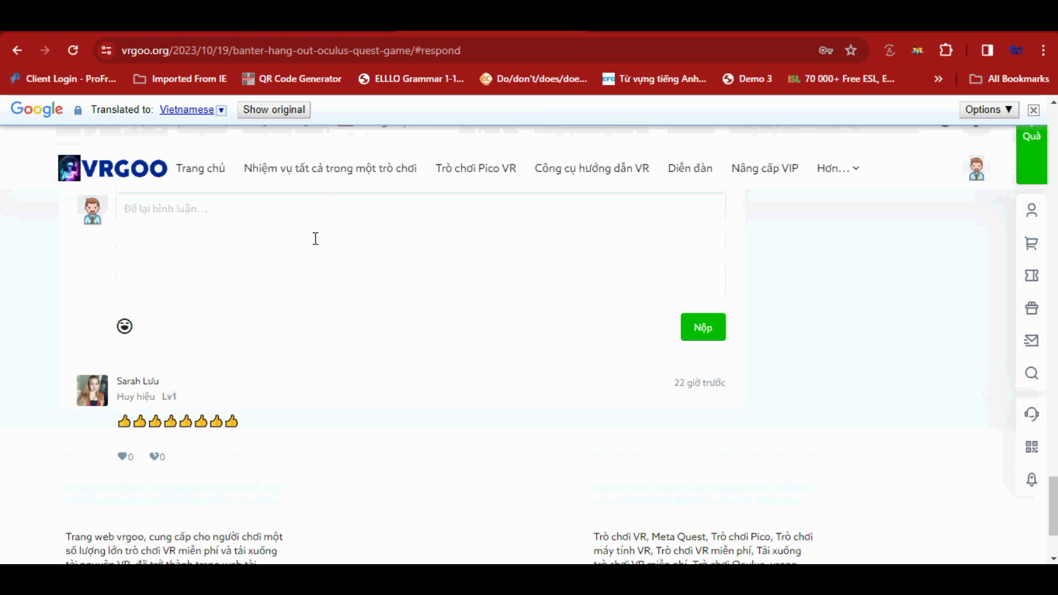
scroll(677, 537, "up", 4)
scroll(696, 532, "down", 3)
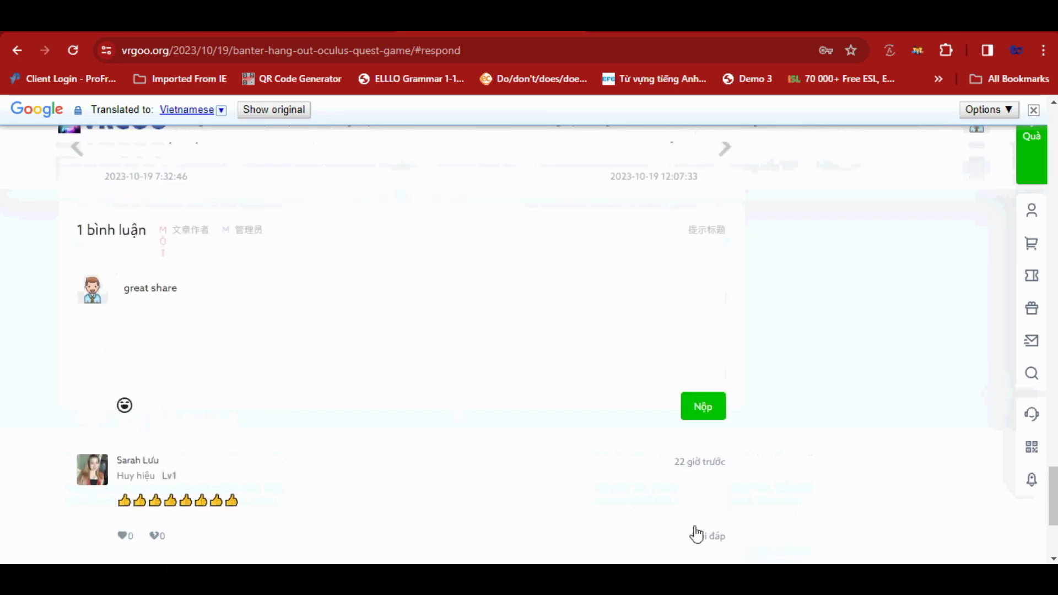
left_click(708, 411)
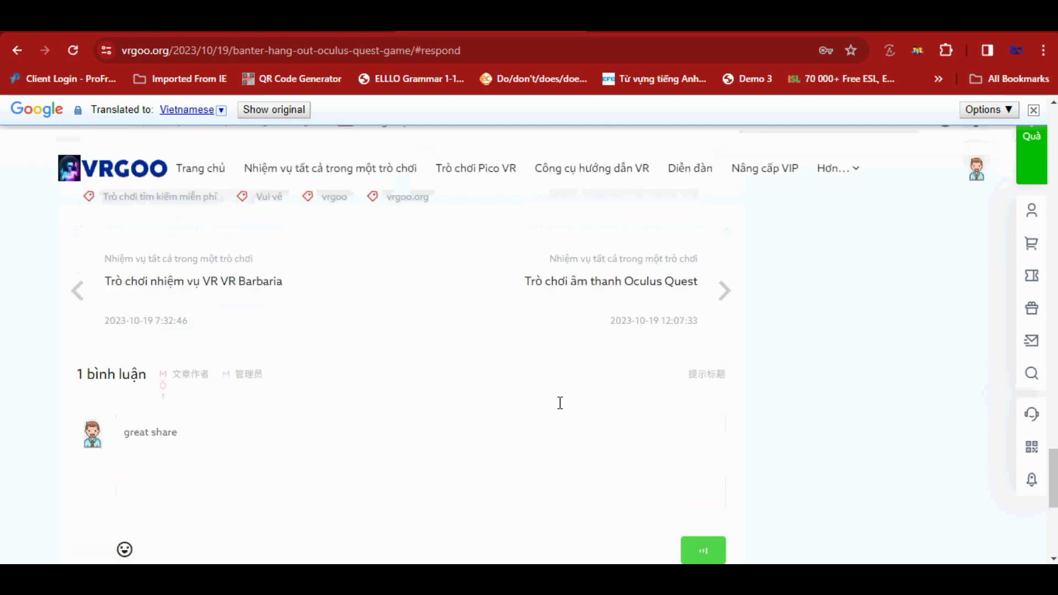
scroll(384, 347, "up", 8)
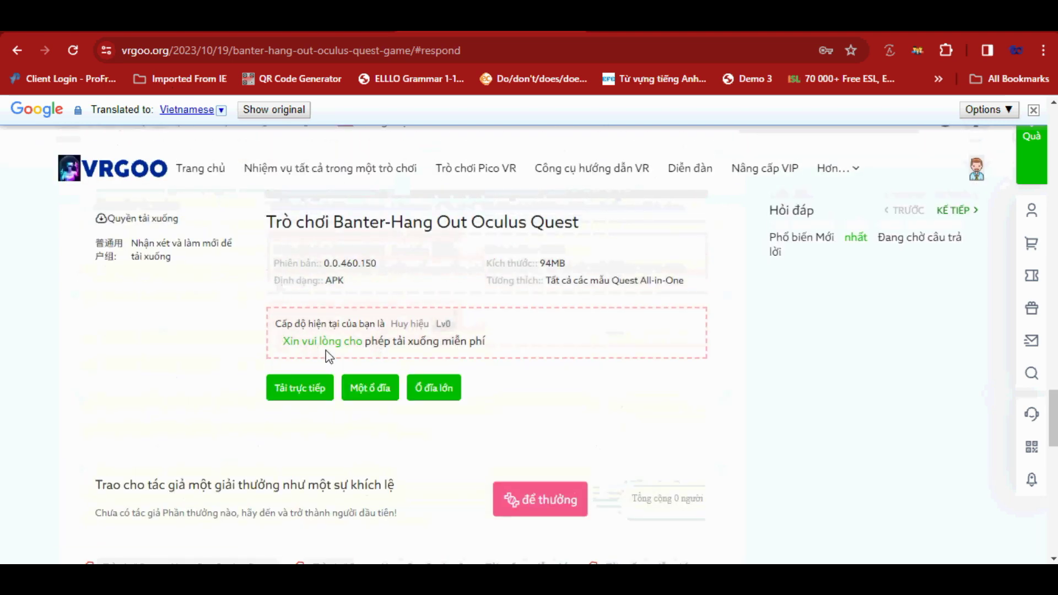
Reload the Banter page to unlock downloads and dismiss the new-message notification
left_click(73, 52)
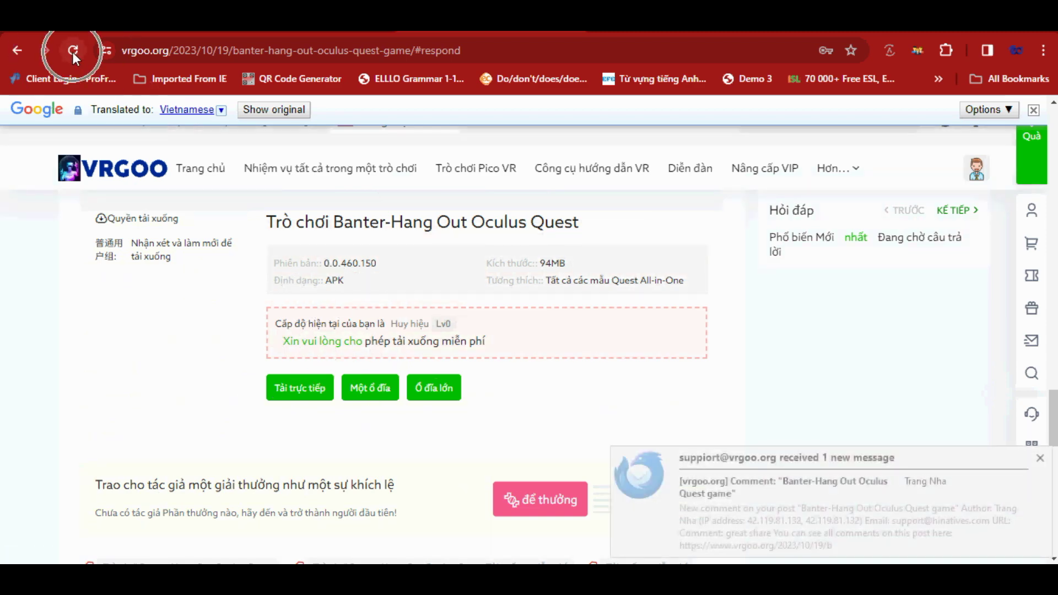
left_click(1041, 459)
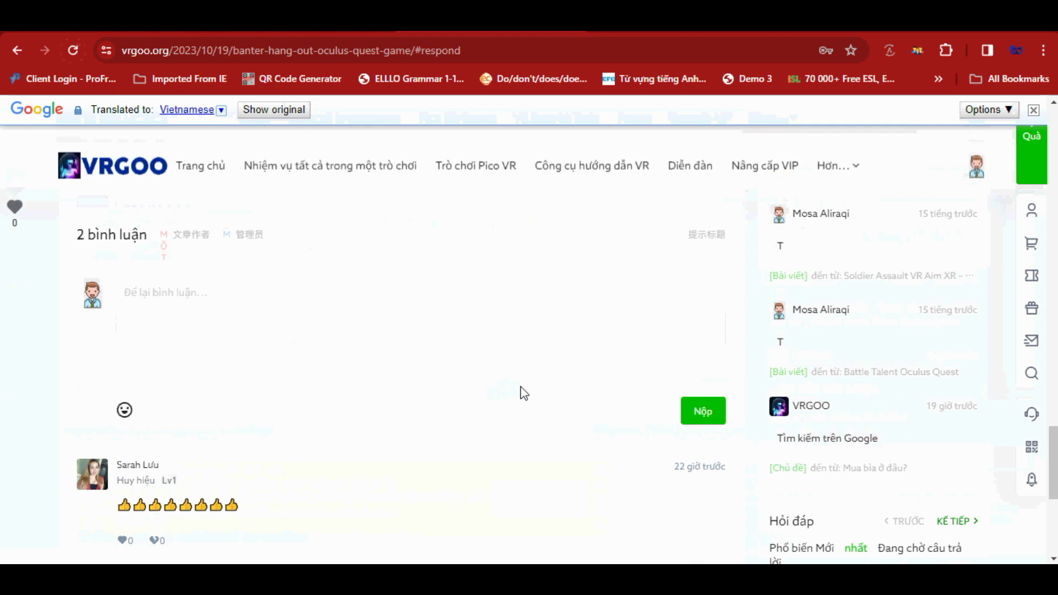
scroll(524, 392, "up", 8)
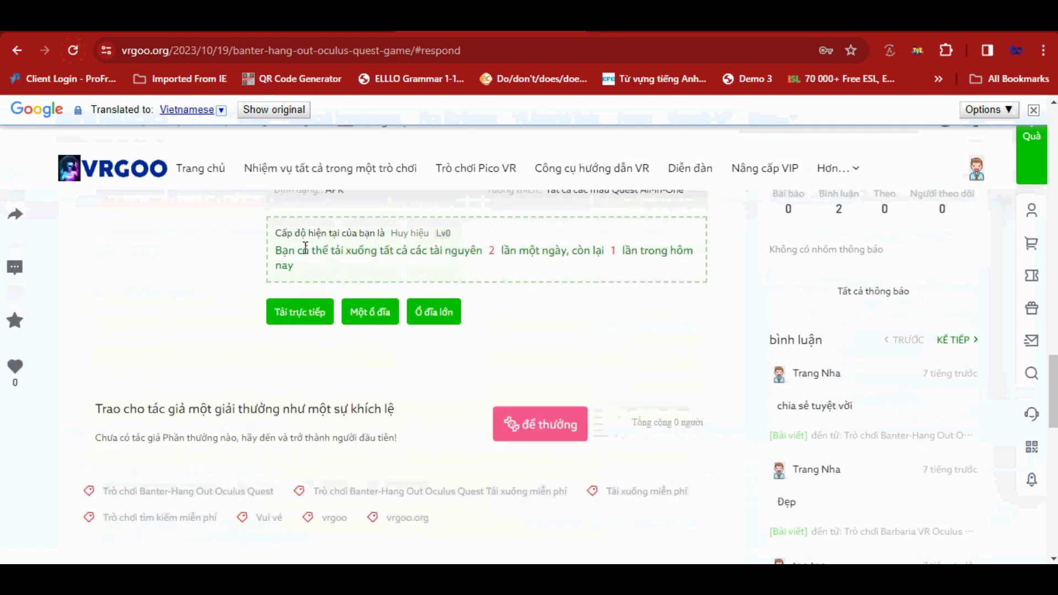
Start the 'Tải trực tiếp' direct download of Banter and check the recent downloads list
left_click_drag(271, 231, 309, 274)
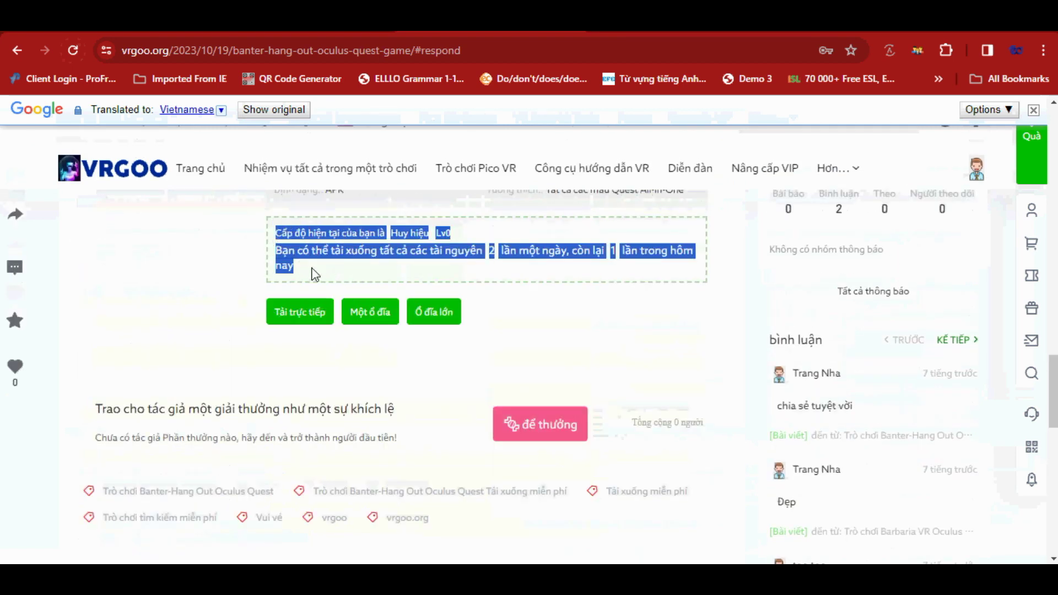
left_click_drag(253, 308, 290, 317)
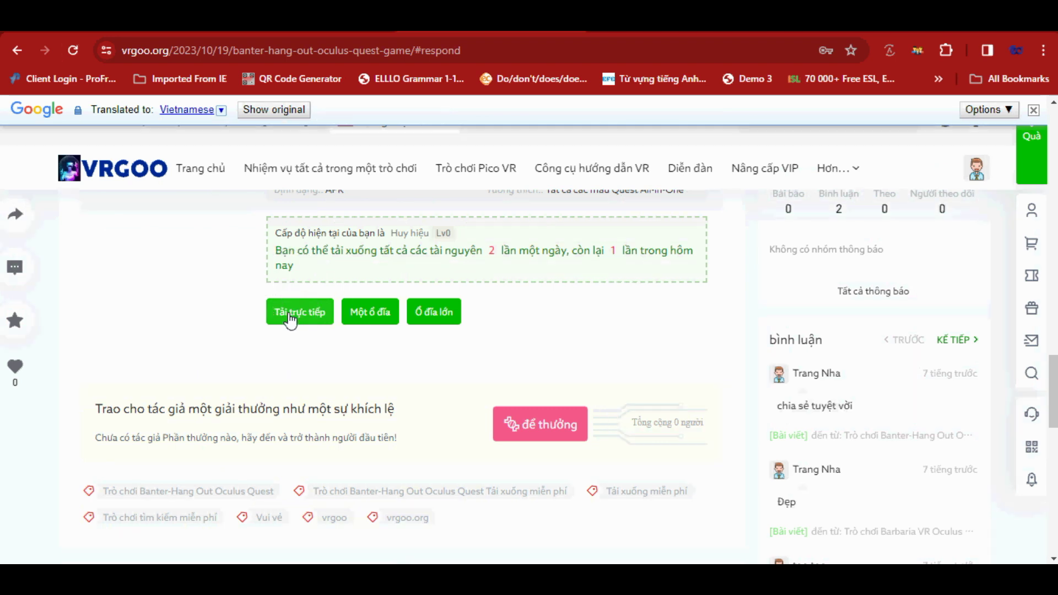
left_click(290, 317)
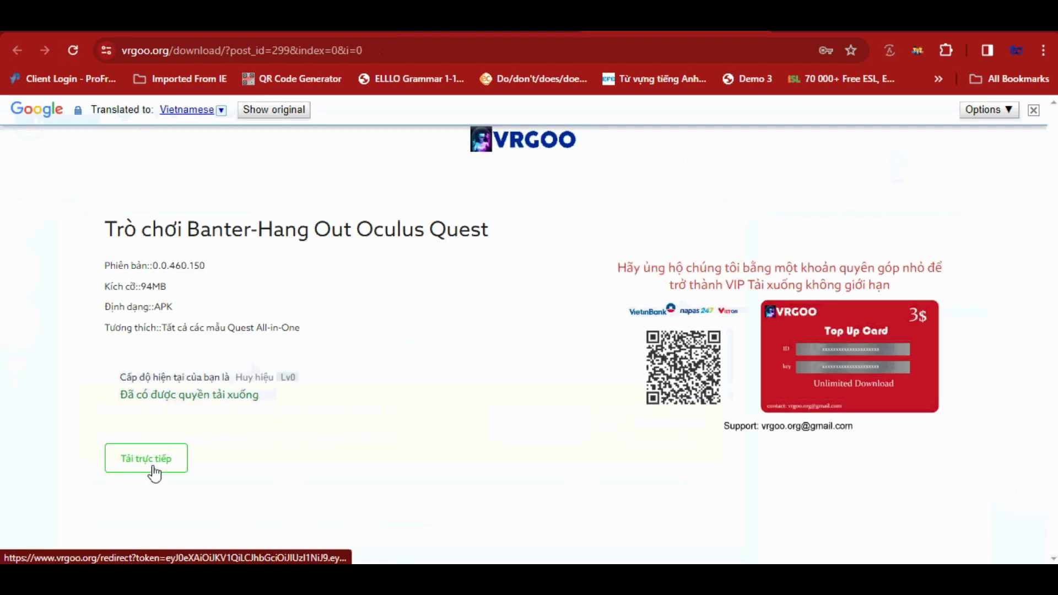
left_click_drag(616, 271, 852, 405)
left_click(820, 490)
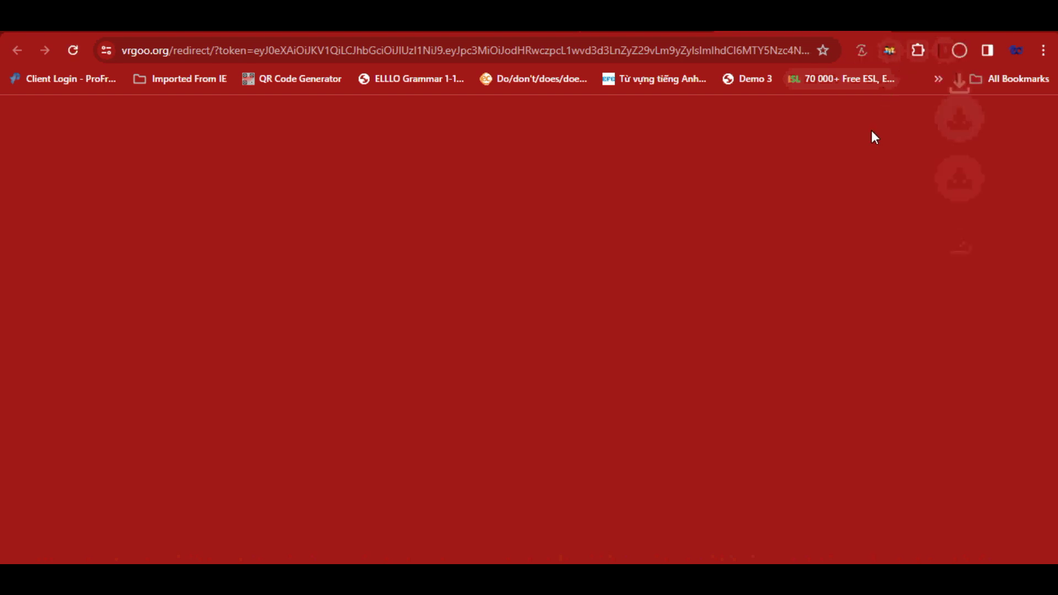
left_click(960, 50)
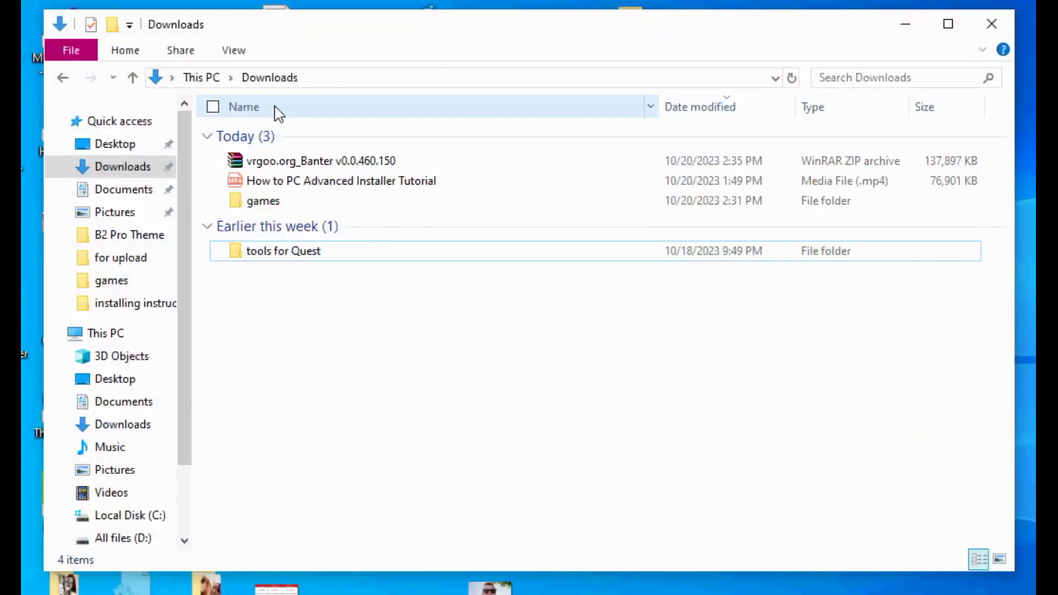
Extract the Banter zip with WinRAR into a vrgoo.org_Banter v0.0.460.150 folder and select it
right_click(284, 166)
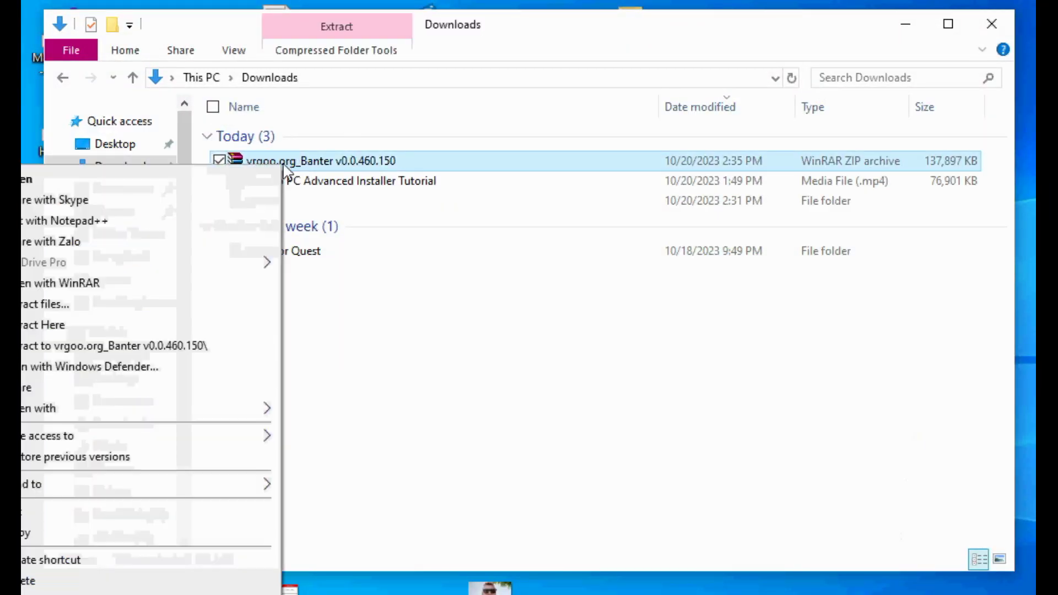
left_click(170, 305)
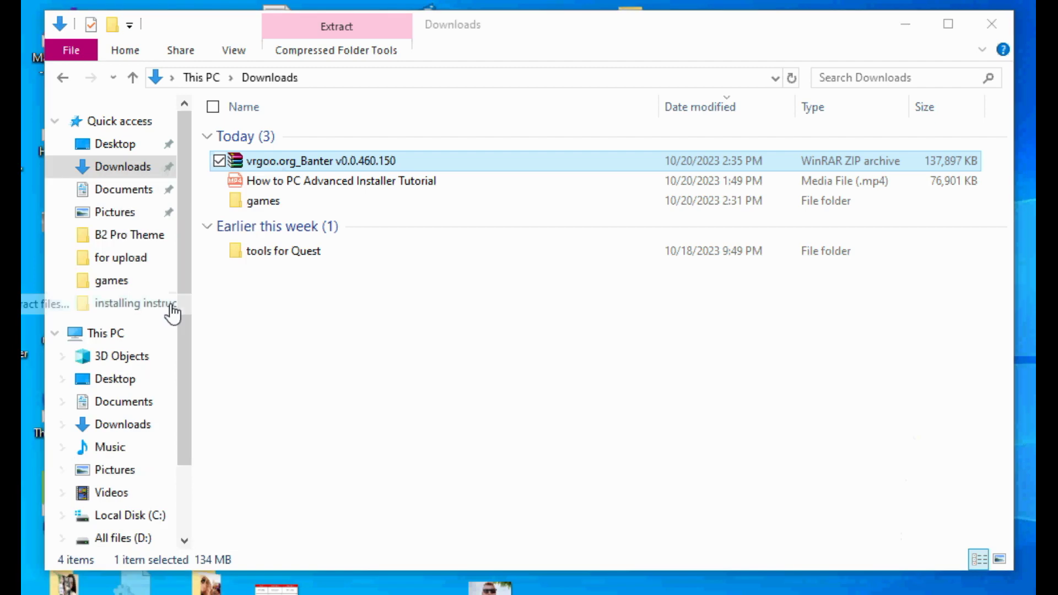
left_click_drag(550, 42, 644, 40)
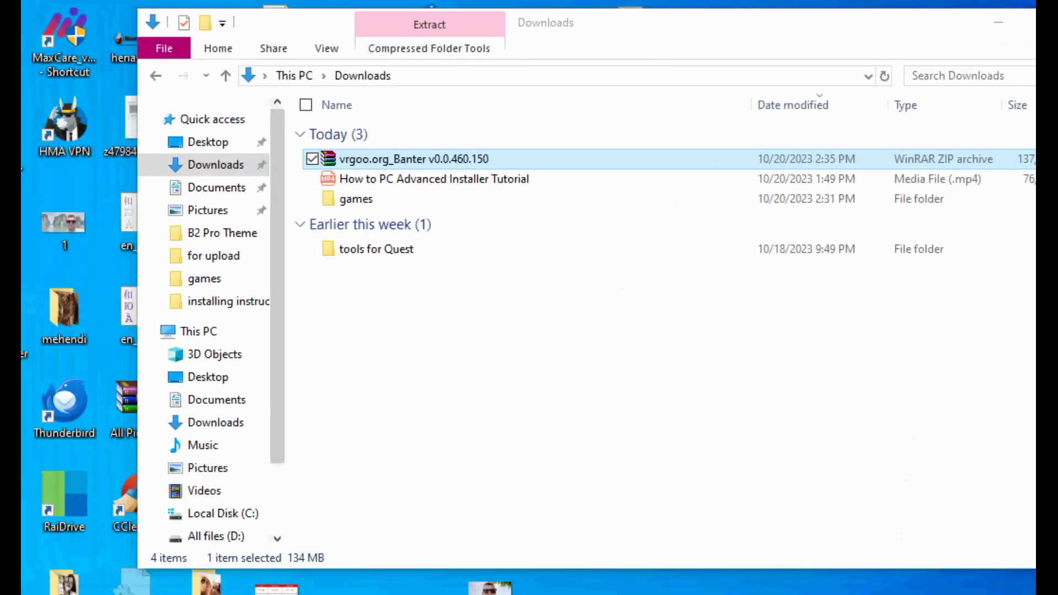
left_click(586, 546)
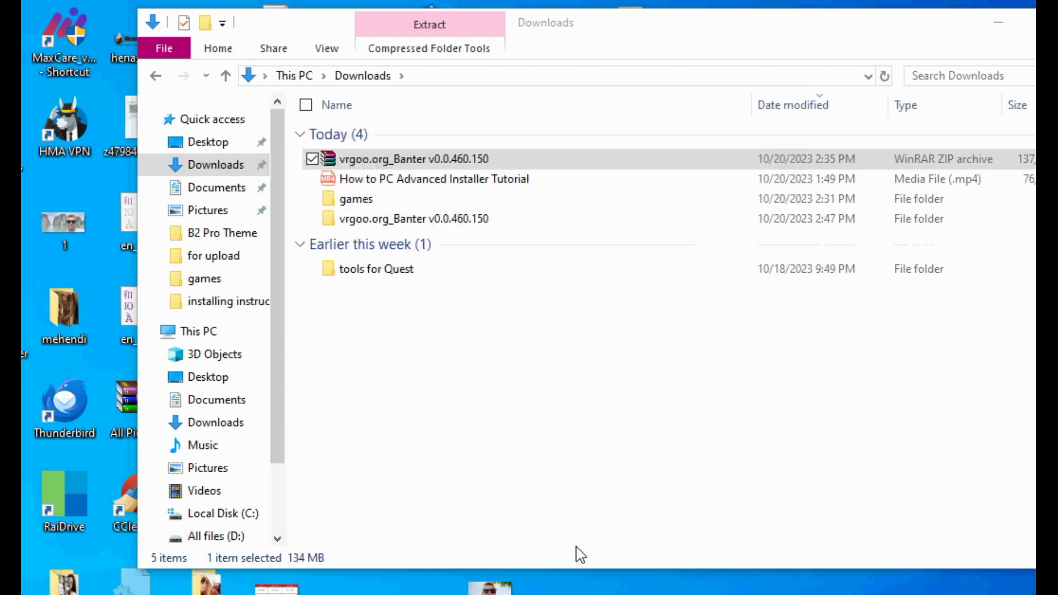
left_click(408, 227)
Open the Banter v0.0.460.150 folder and launch Game Installer from its context menu
double_click(408, 227)
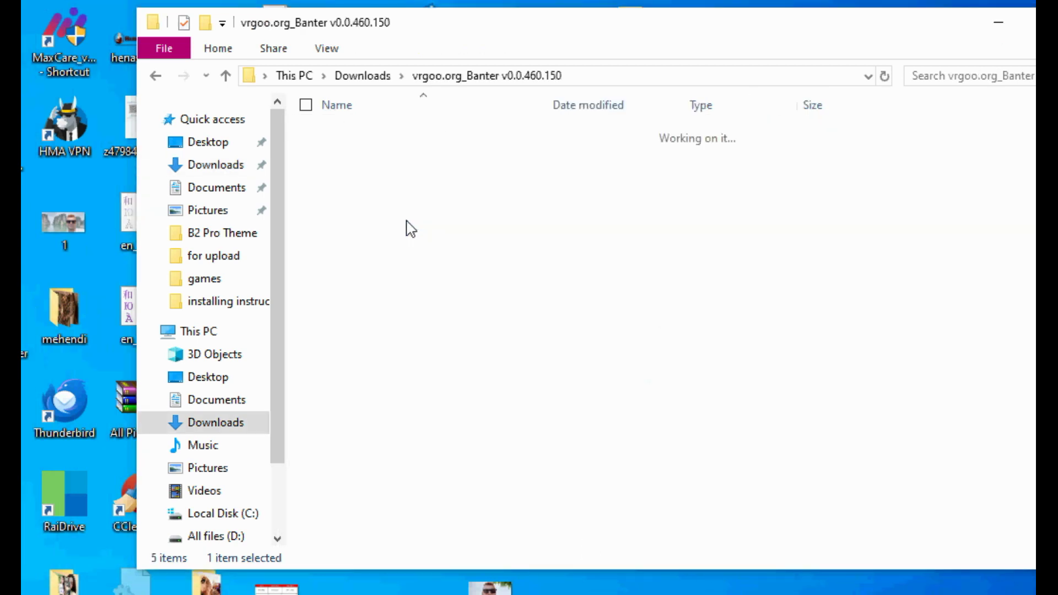
double_click(387, 133)
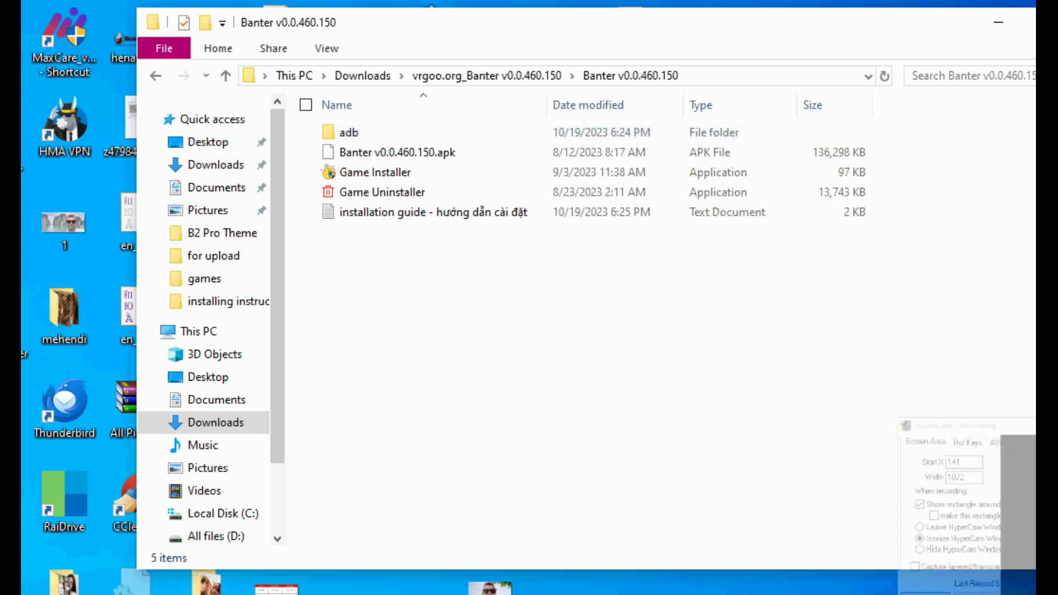
left_click(367, 178)
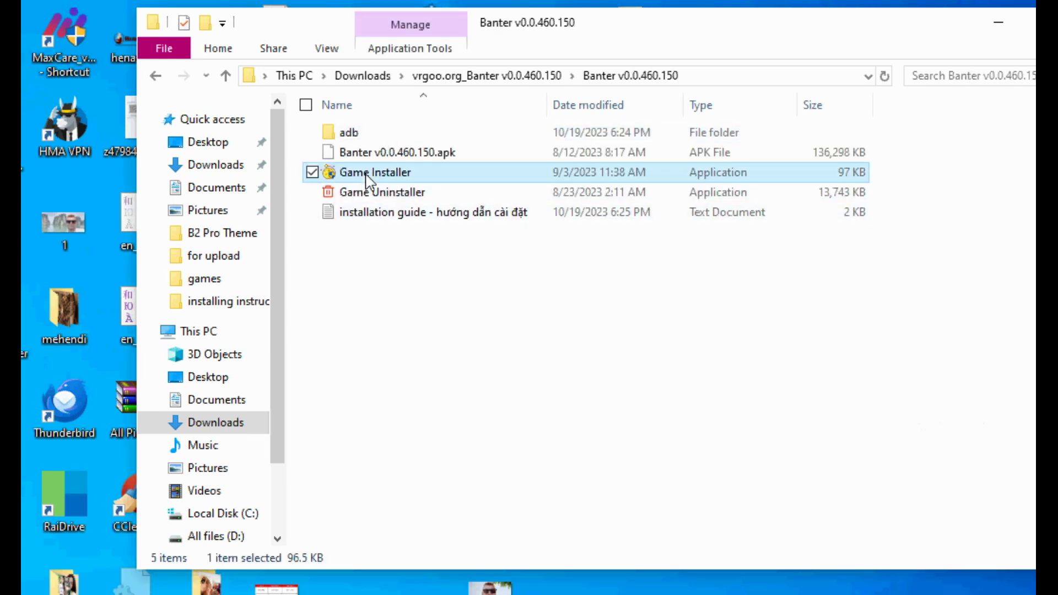
double_click(366, 176)
right_click(402, 172)
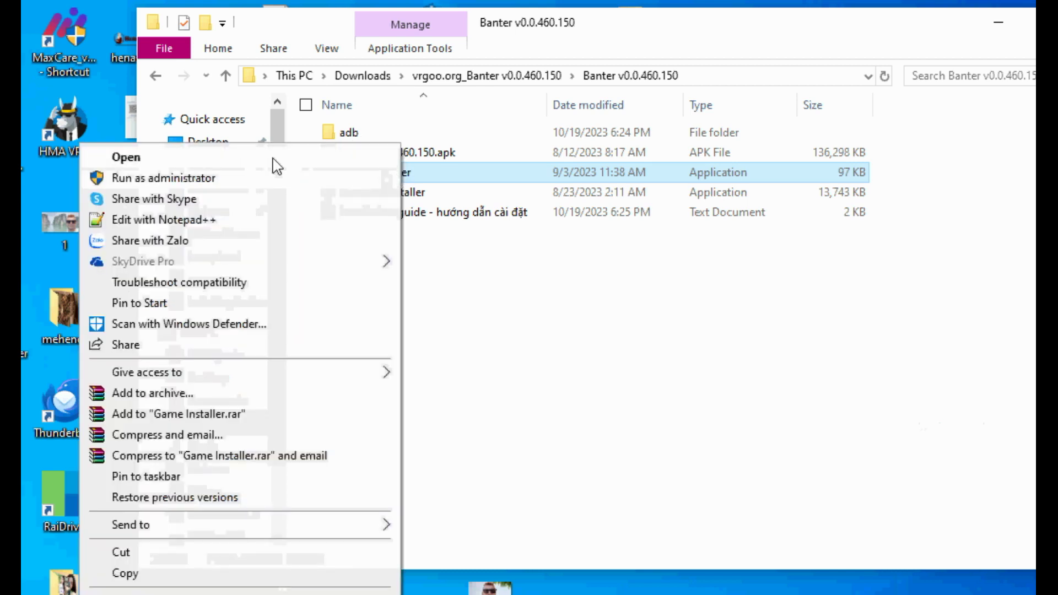
left_click(242, 159)
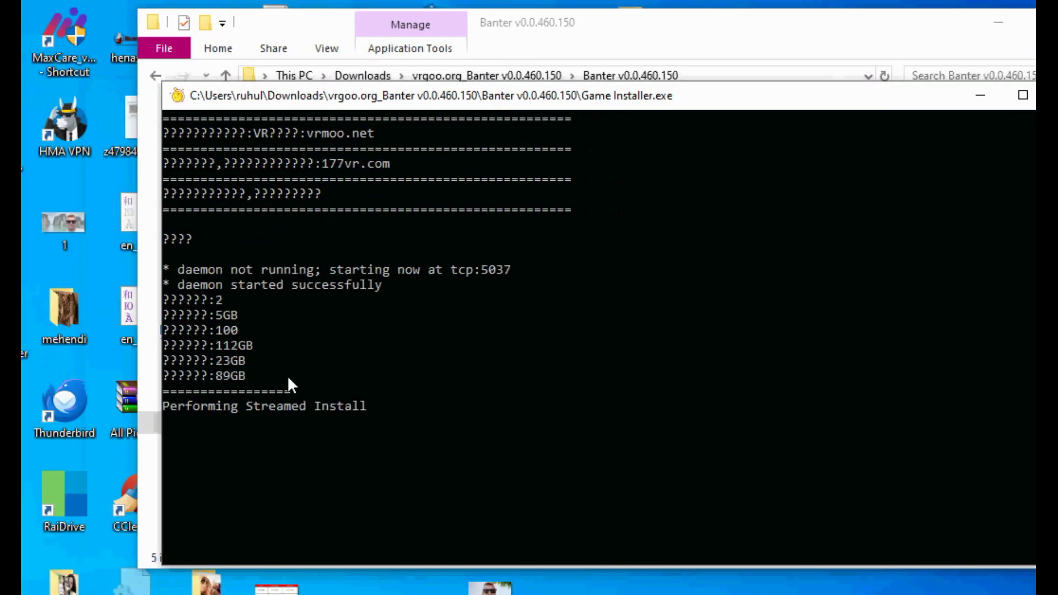
Click inside the installer console so the Banter v0.0.460.150.apk install proceeds to Success
left_click(446, 418)
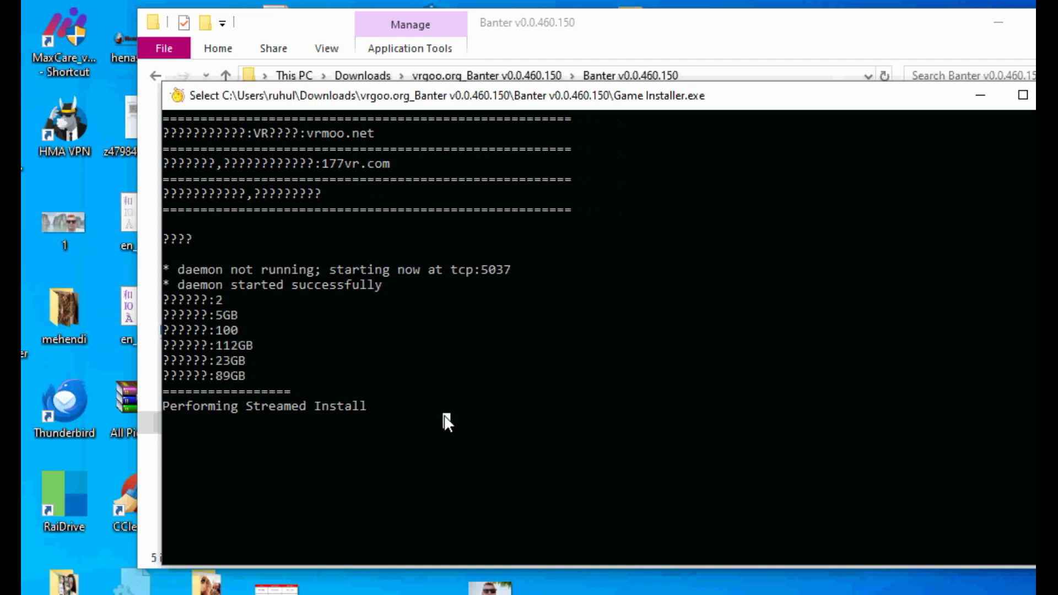
left_click(667, 507)
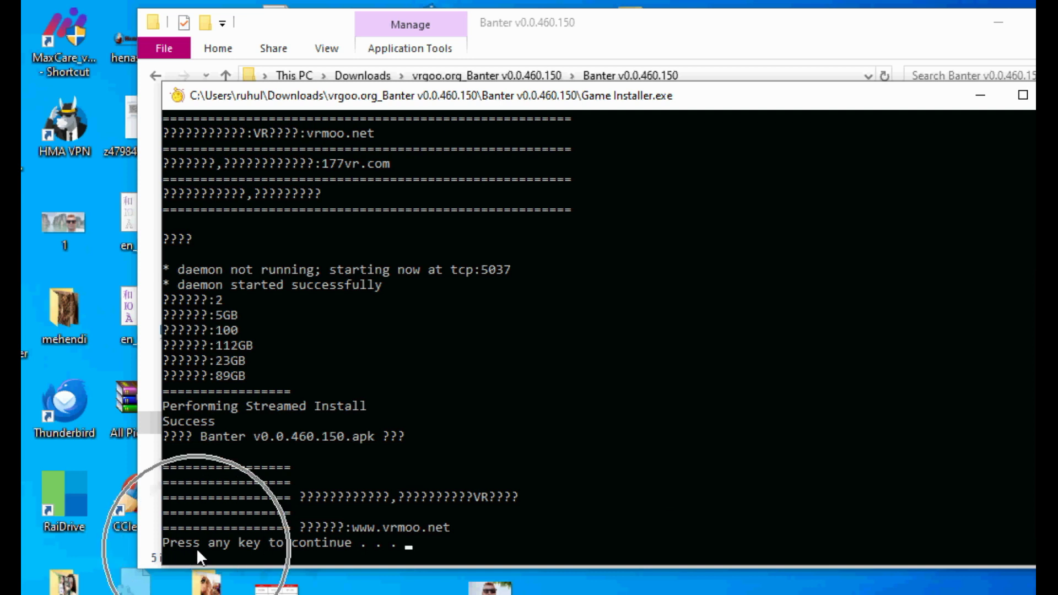
Close the finished Game Installer console with Enter
key("Return")
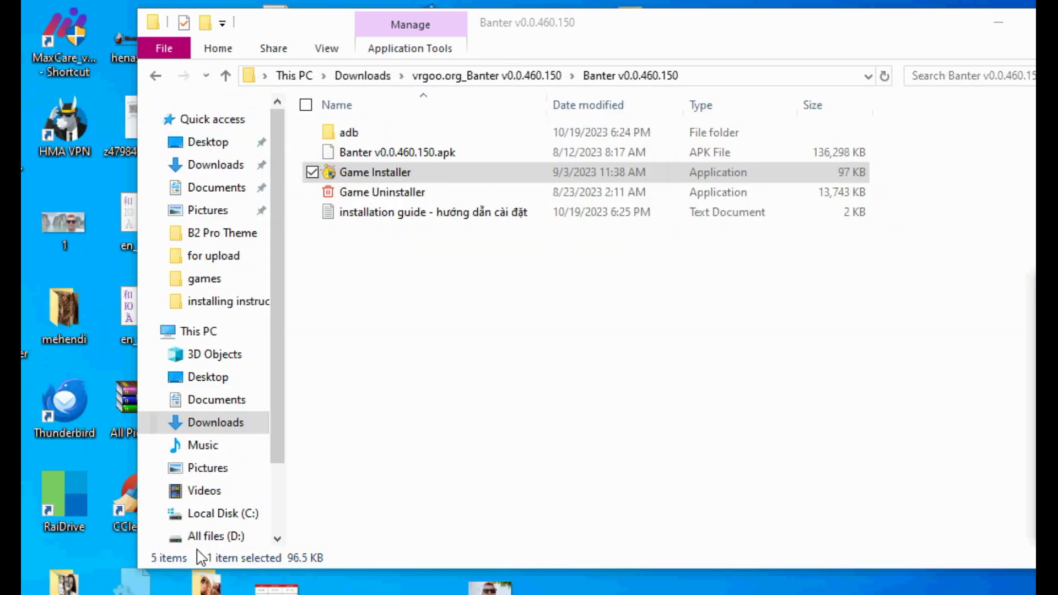